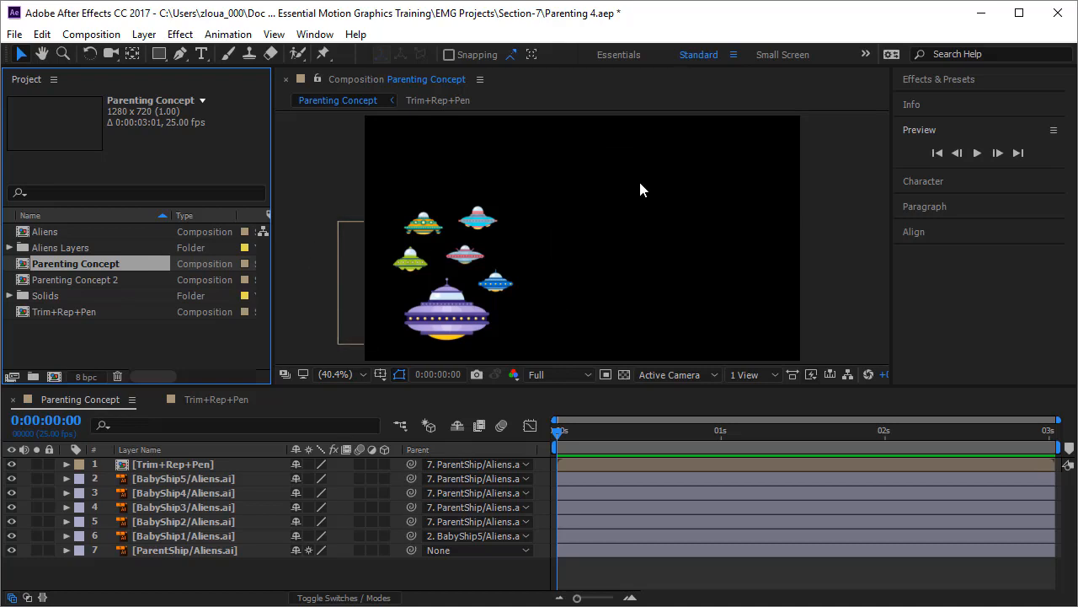
- Open the Parenting Concept 2 composition and close all other composition views
click(113, 283)
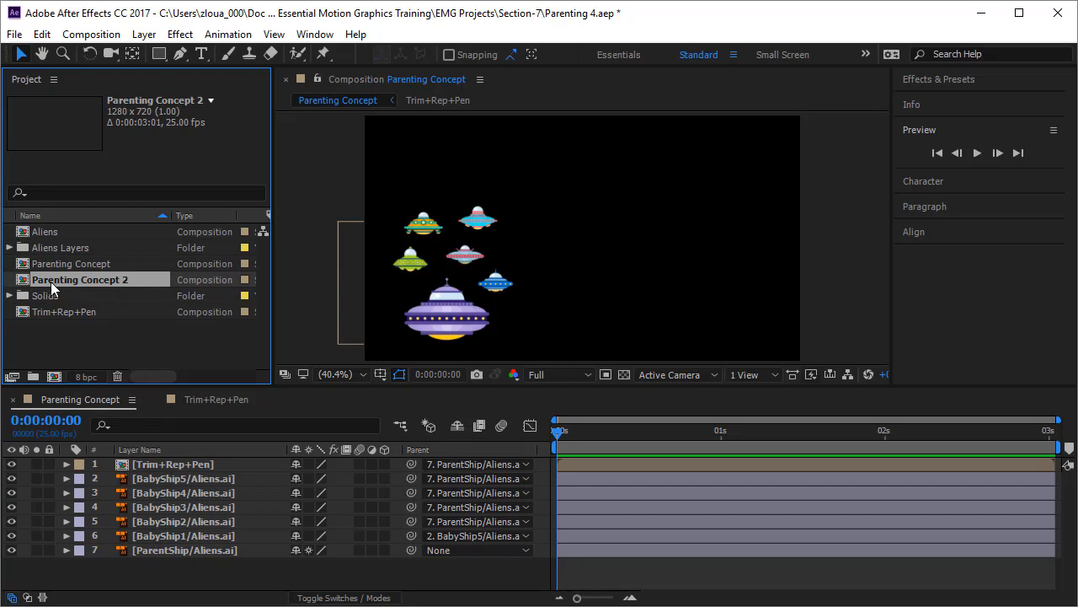
double_click(135, 283)
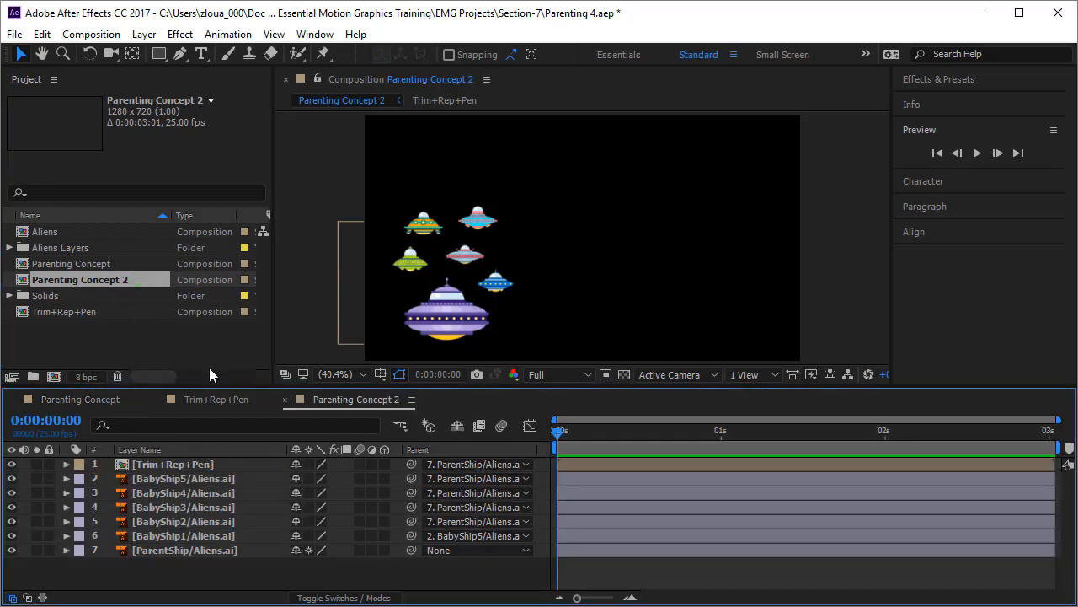
click(424, 81)
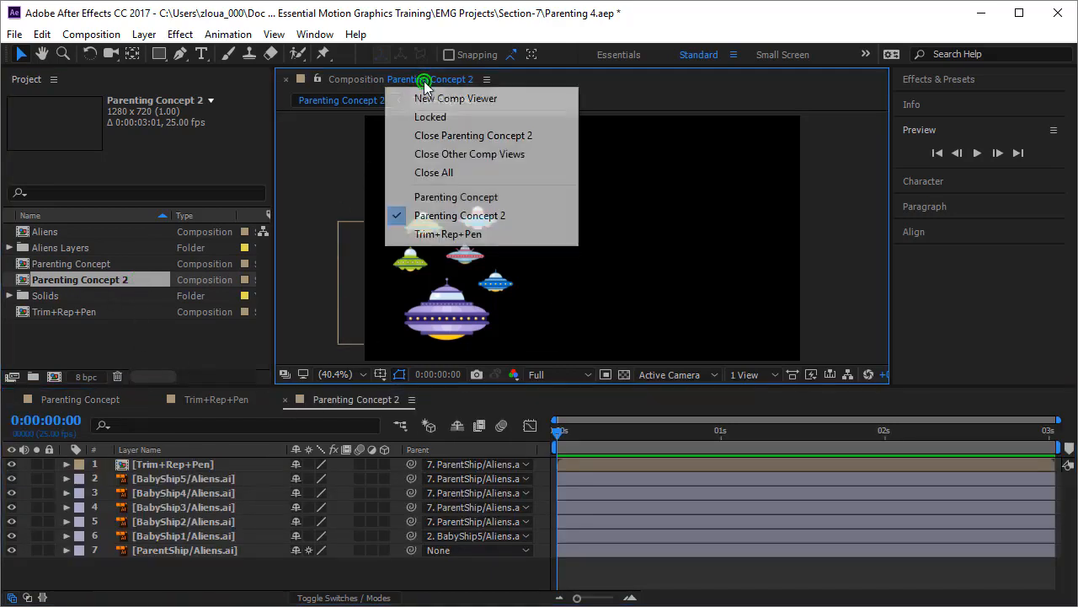
click(435, 155)
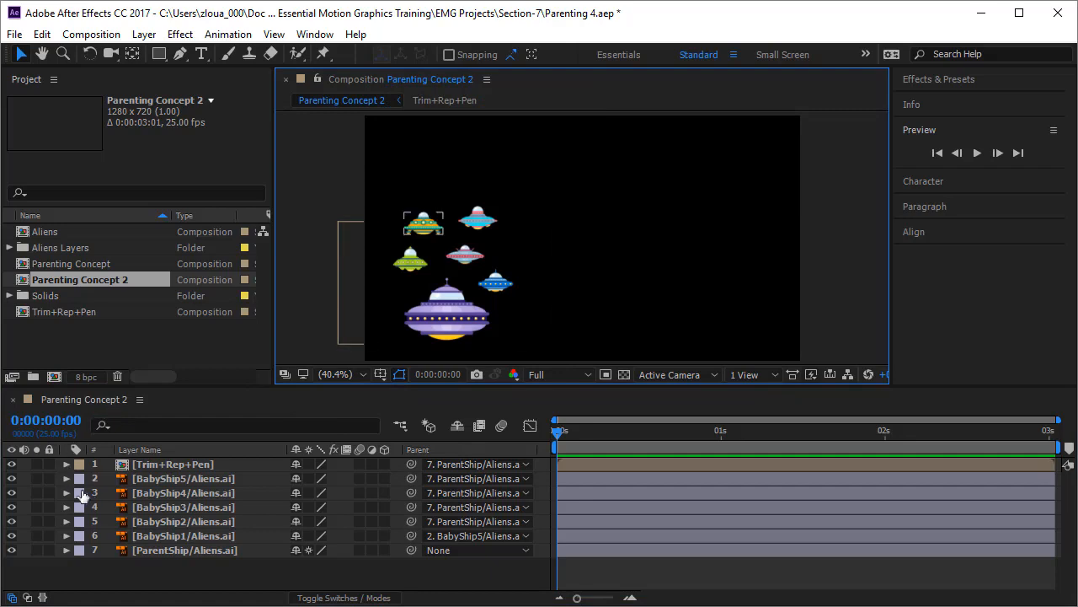
- Set the parent of the BabyShip1 layer to ParentShip and preview the animation
click(404, 540)
click(444, 537)
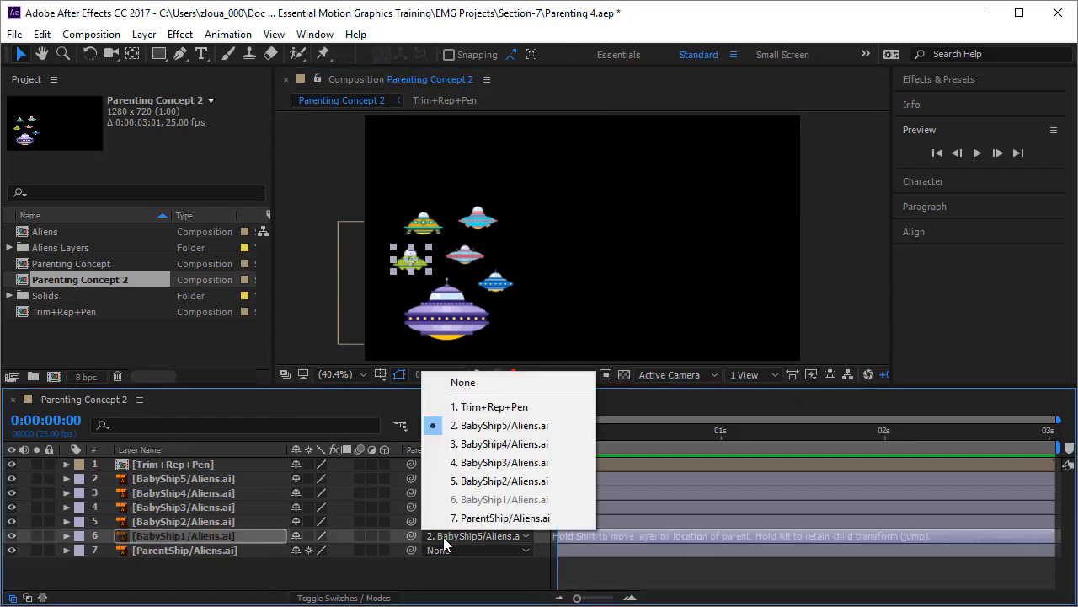
click(485, 519)
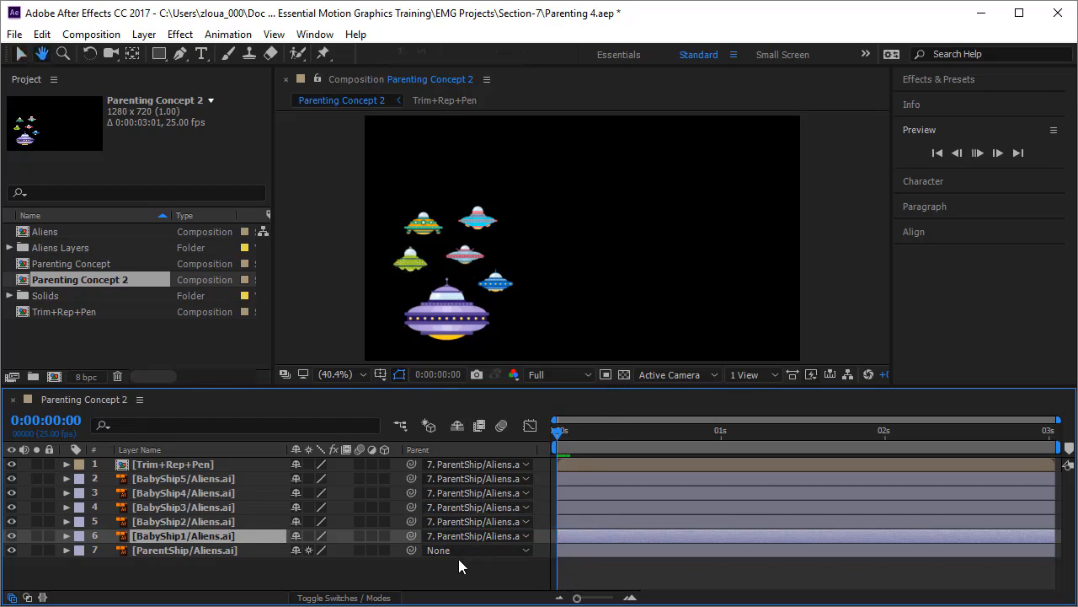
key(space)
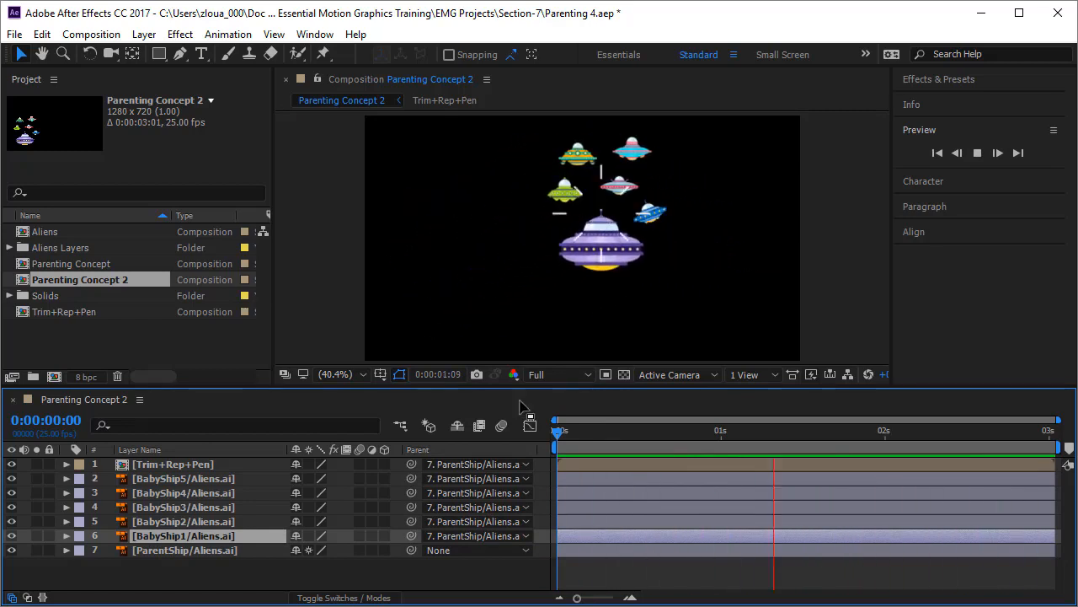
- At 0:00:00:18, lock the Trim+Rep+Pen layer so that the large parent ship can be selected in the composition view
drag(560, 434, 681, 455)
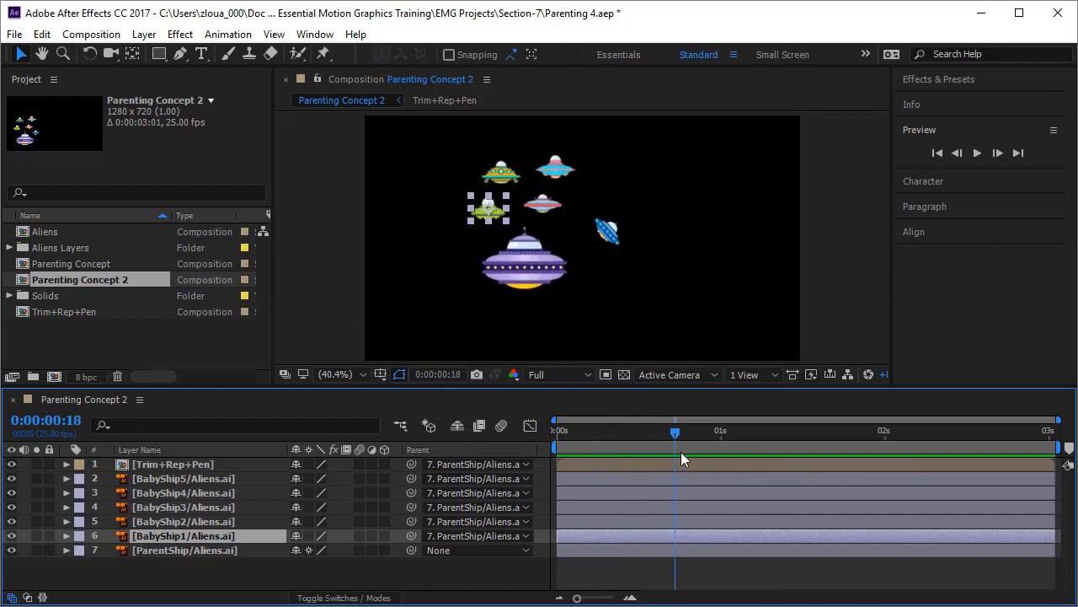
click(553, 171)
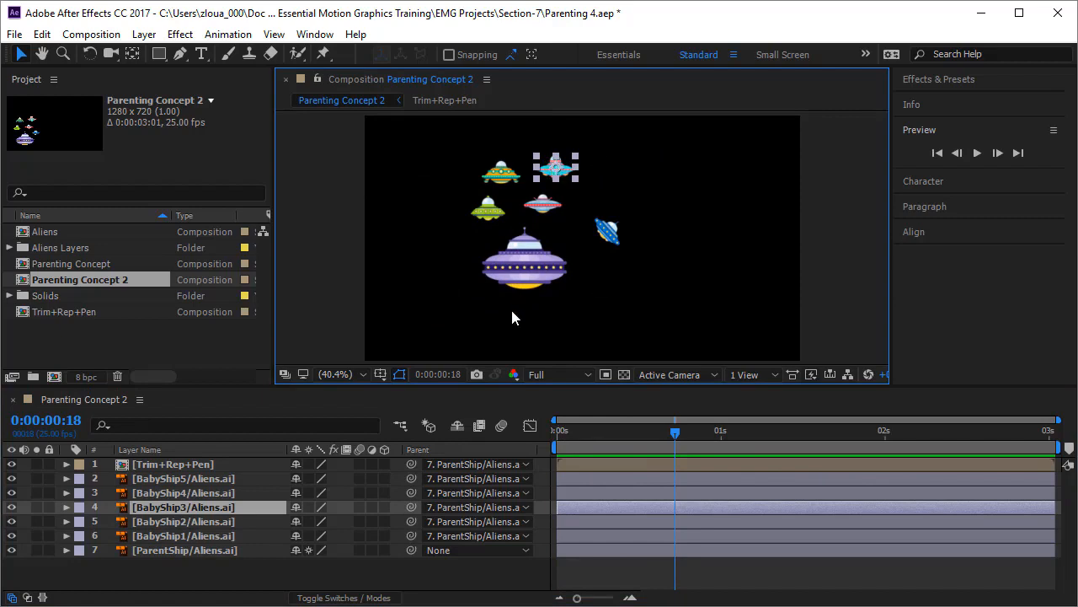
click(536, 270)
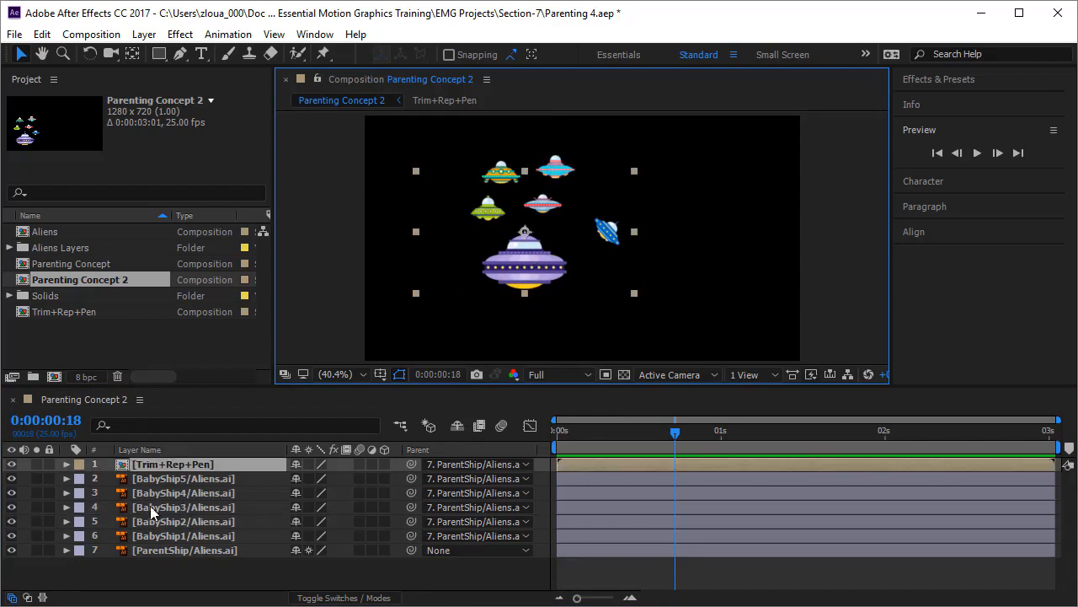
click(50, 464)
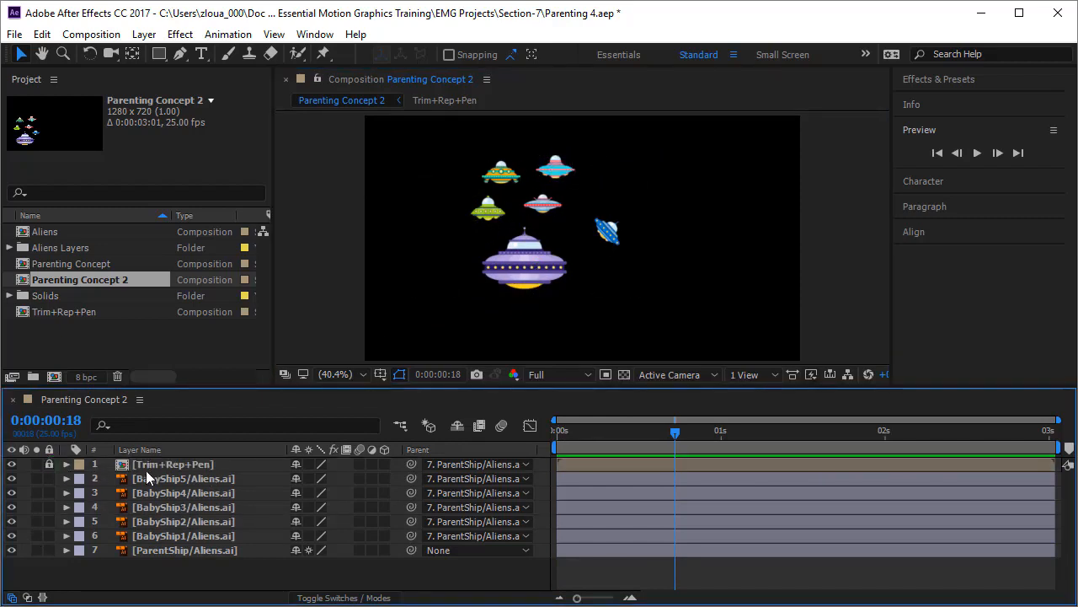
click(534, 253)
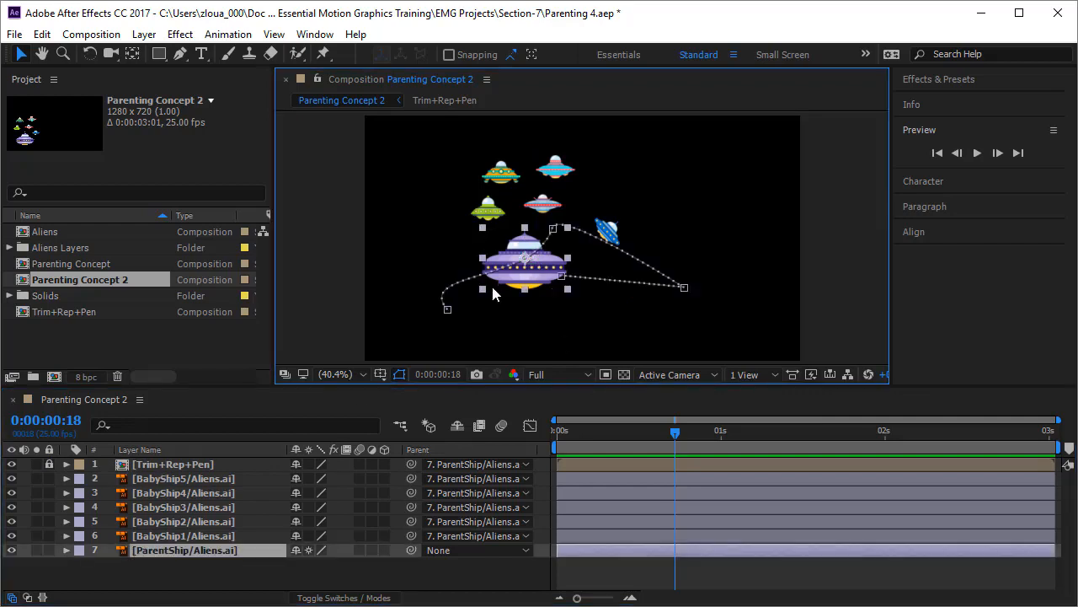
- Scrub through the pink-and-blue BabyShip3's motion and move its layer directly below the Trim+Rep+Pen layer
click(226, 506)
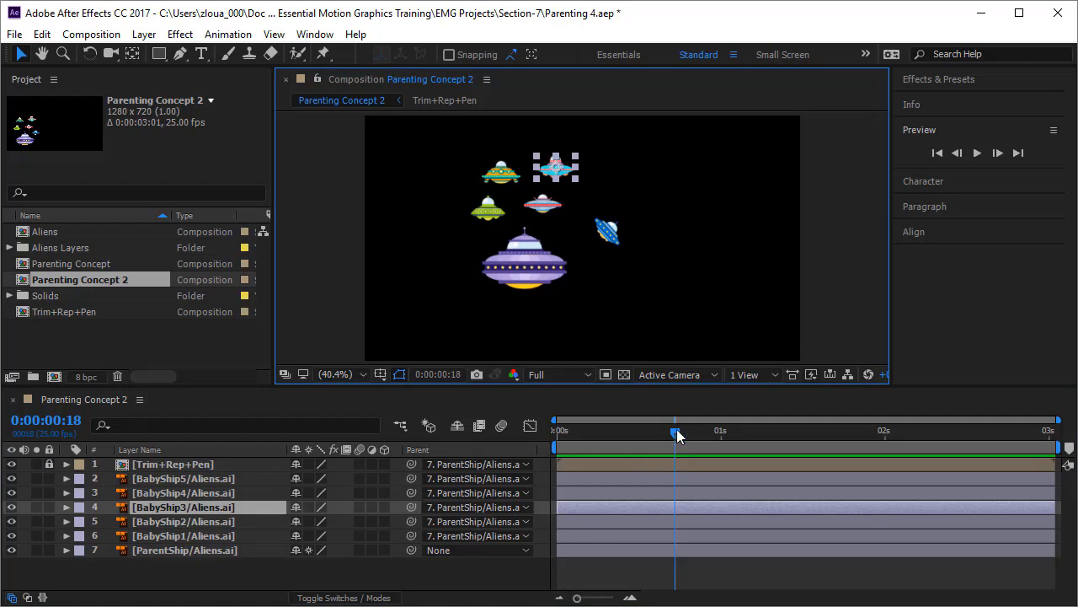
drag(679, 434, 809, 461)
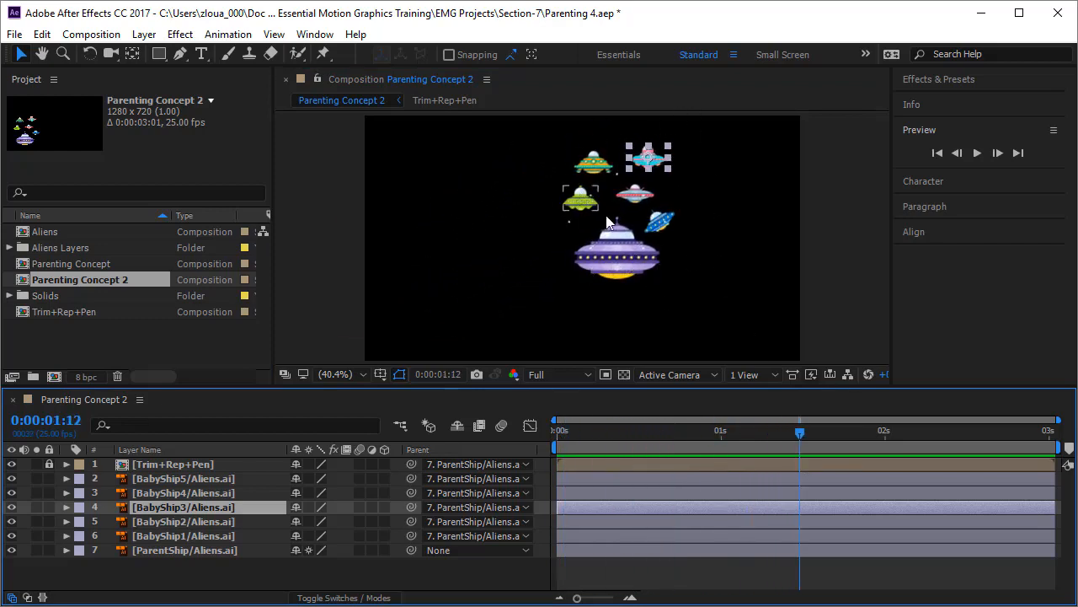
click(797, 432)
drag(798, 433, 827, 437)
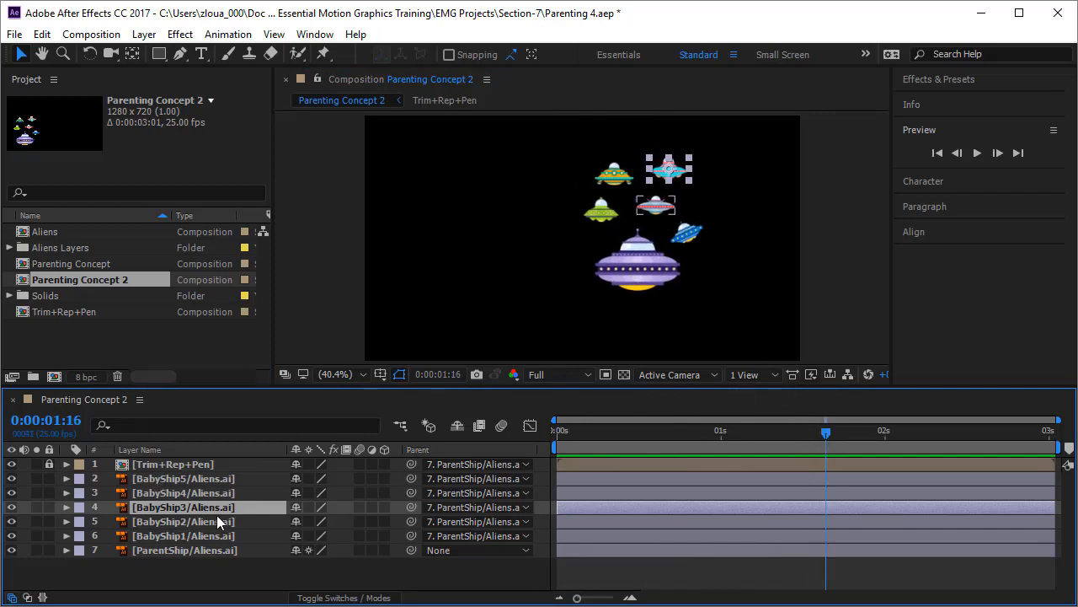
drag(218, 510, 211, 474)
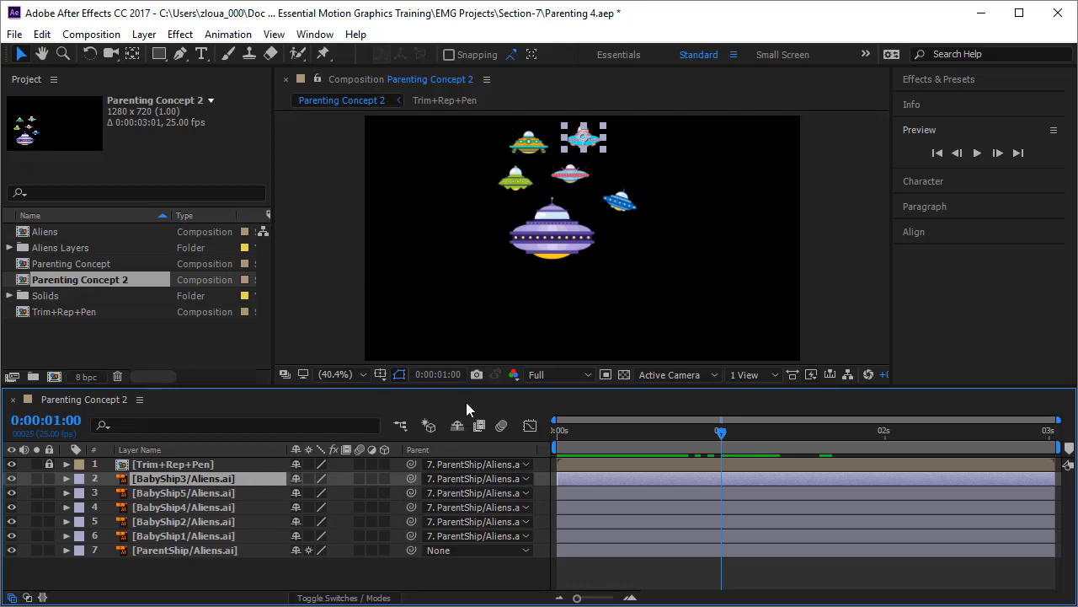
- Try splitting the BabyShip3 layer at 0:00:01:00, and undo the split
click(41, 34)
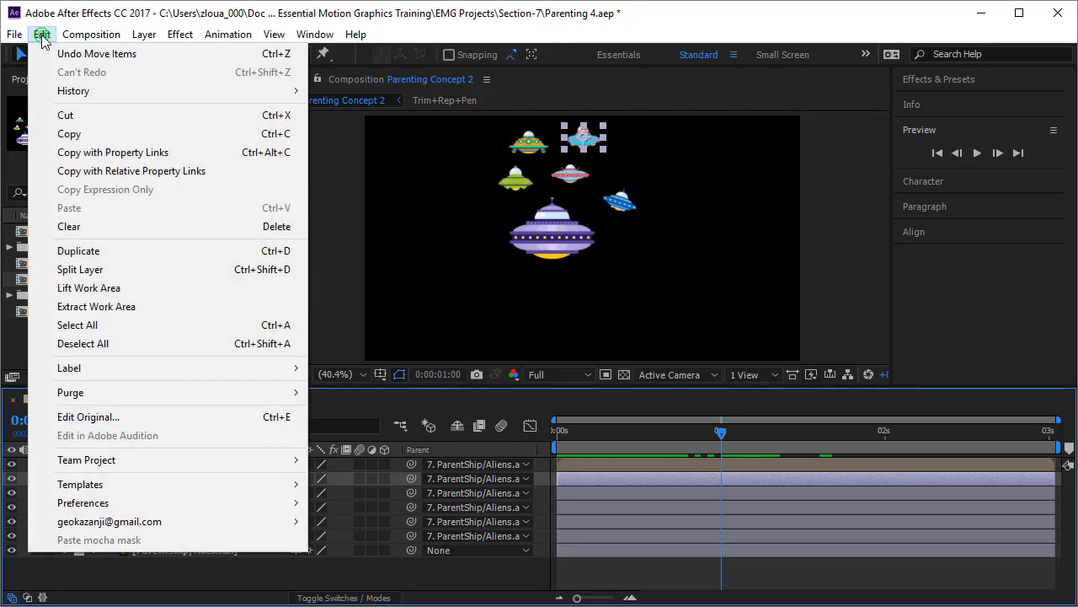
click(81, 269)
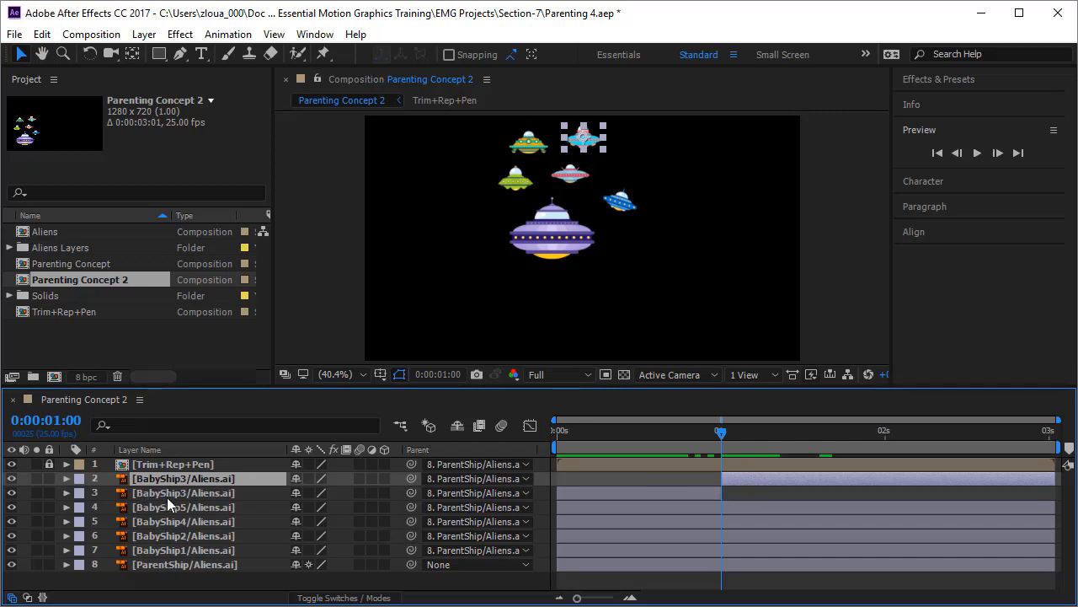
key(ctrl+z)
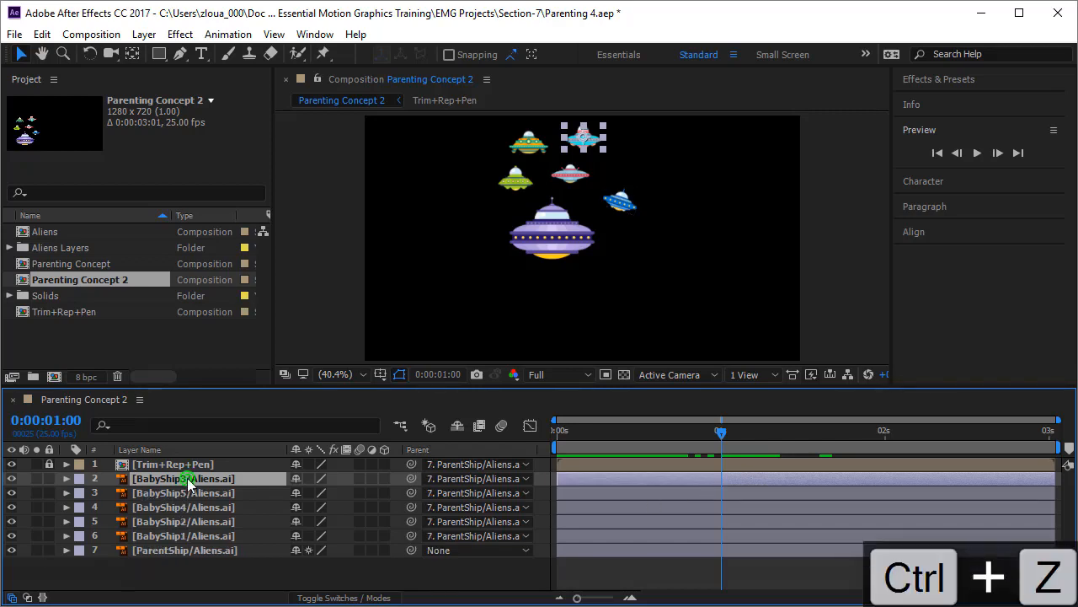
- Try duplicating BabyShip3 and trimming the two copies to meet at 0:00:01:00, and undo the trims and the duplication
key(ctrl+d)
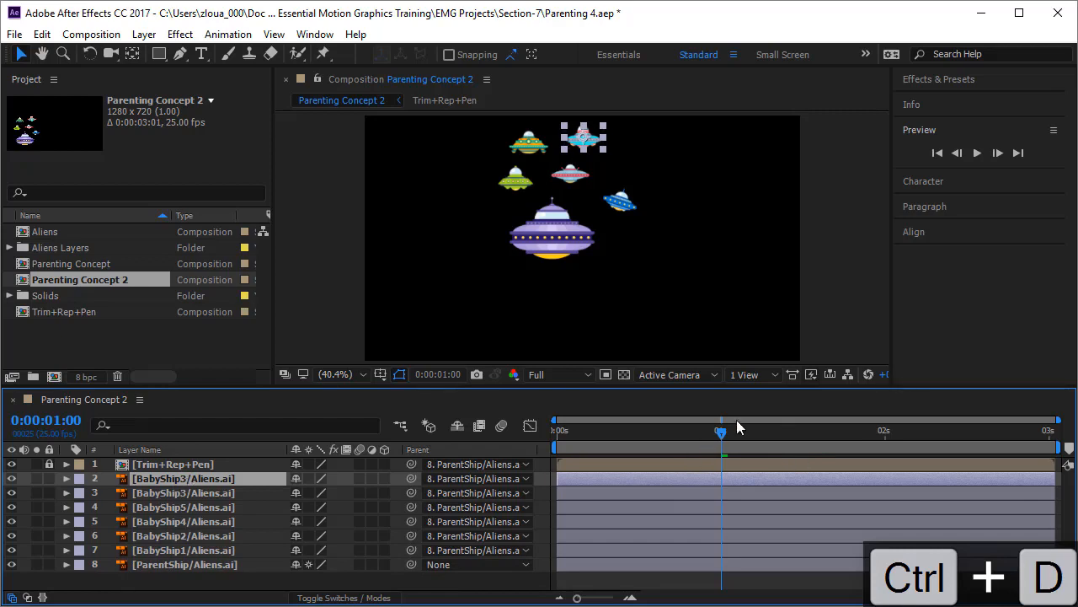
key(alt+bracketleft)
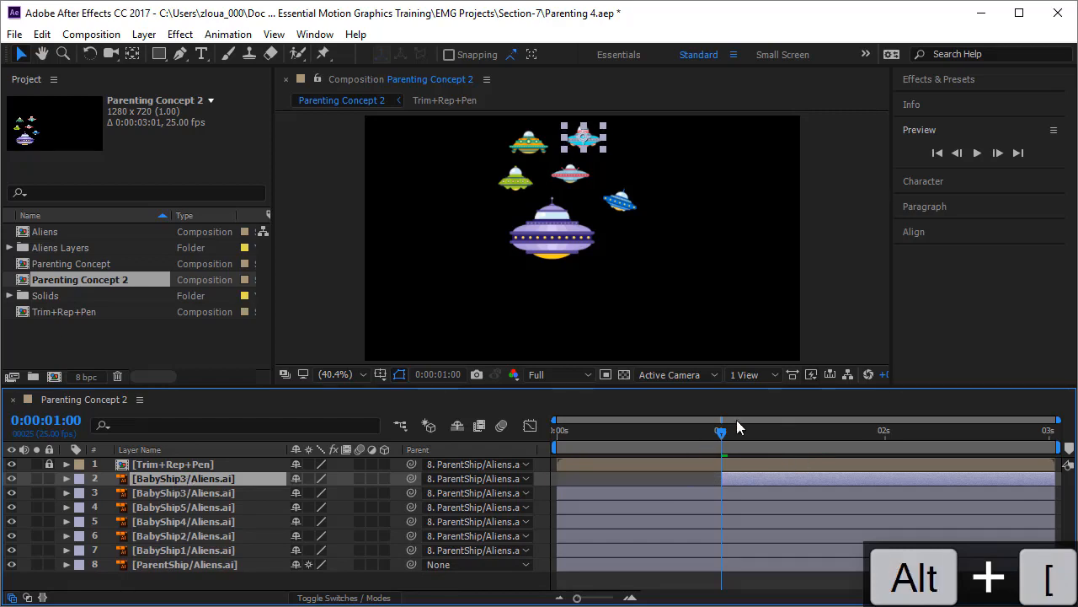
click(751, 492)
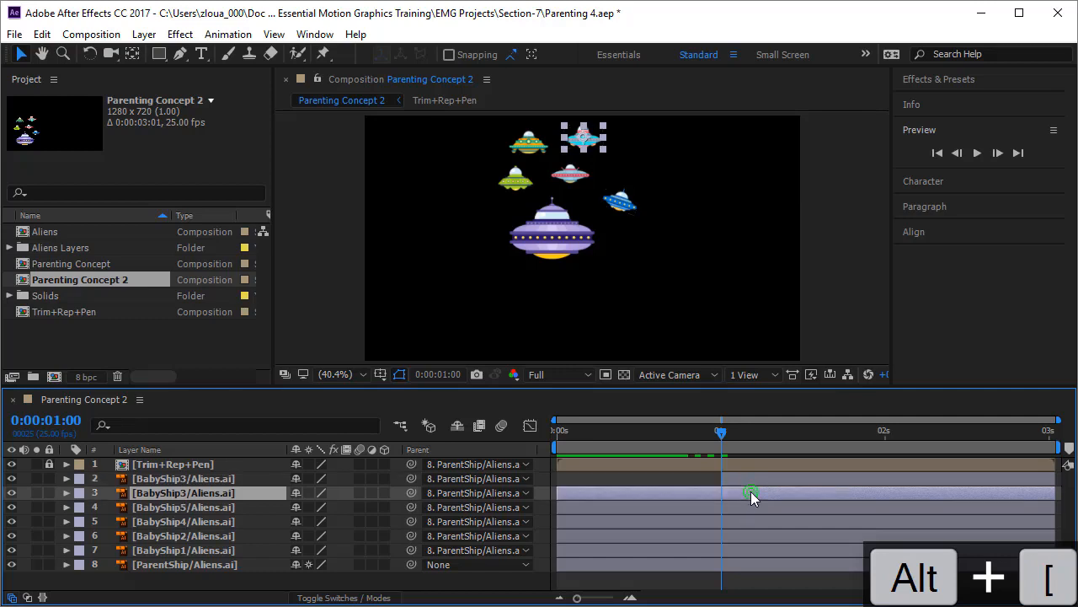
key(alt+bracketright)
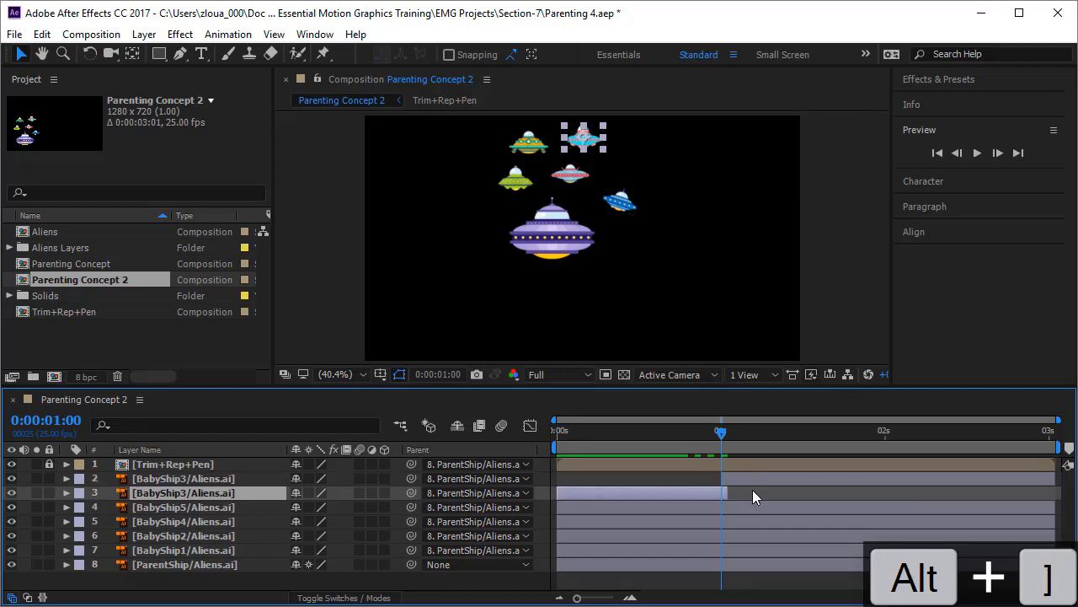
drag(721, 434, 720, 438)
key(ctrl+z)
key(ctrl+z)
key(ctrl+z)
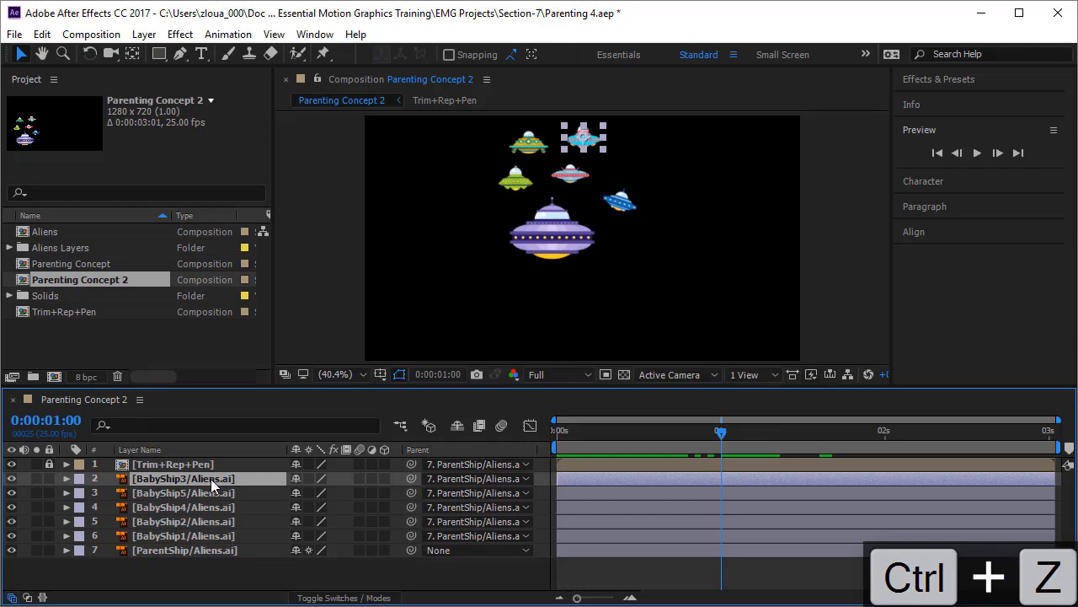
- Split the BabyShip3 layer at 0:00:01:00, set the second segment's parent to None, and preview the result
click(41, 34)
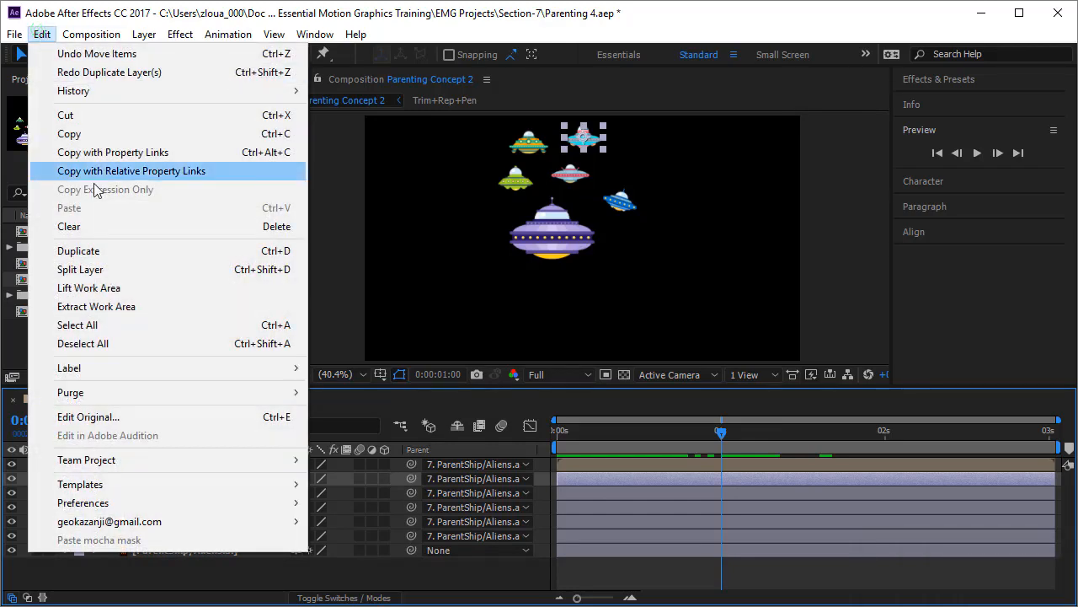
click(107, 270)
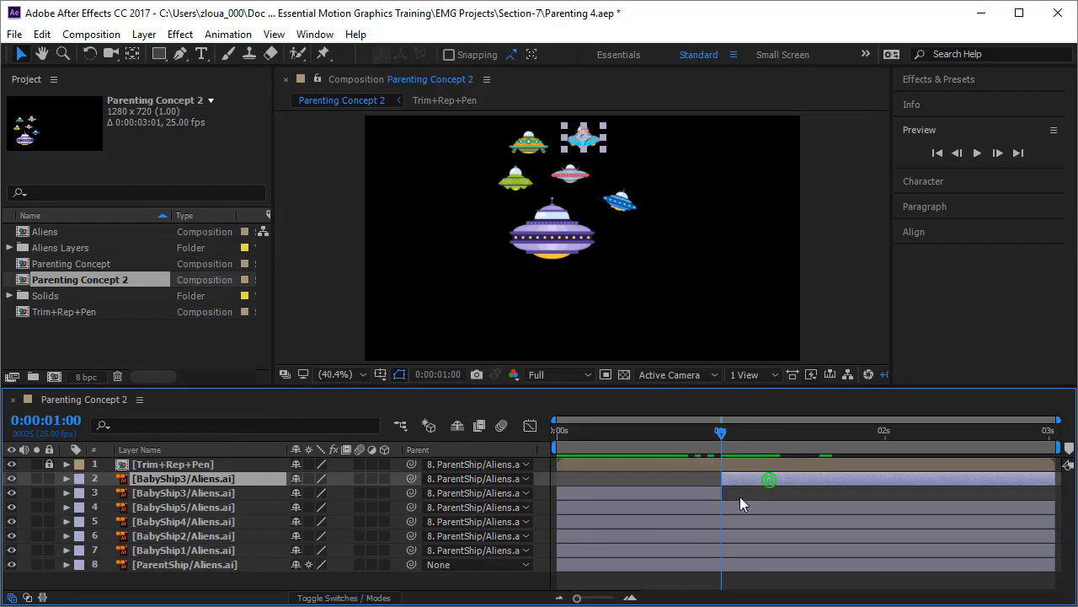
click(465, 480)
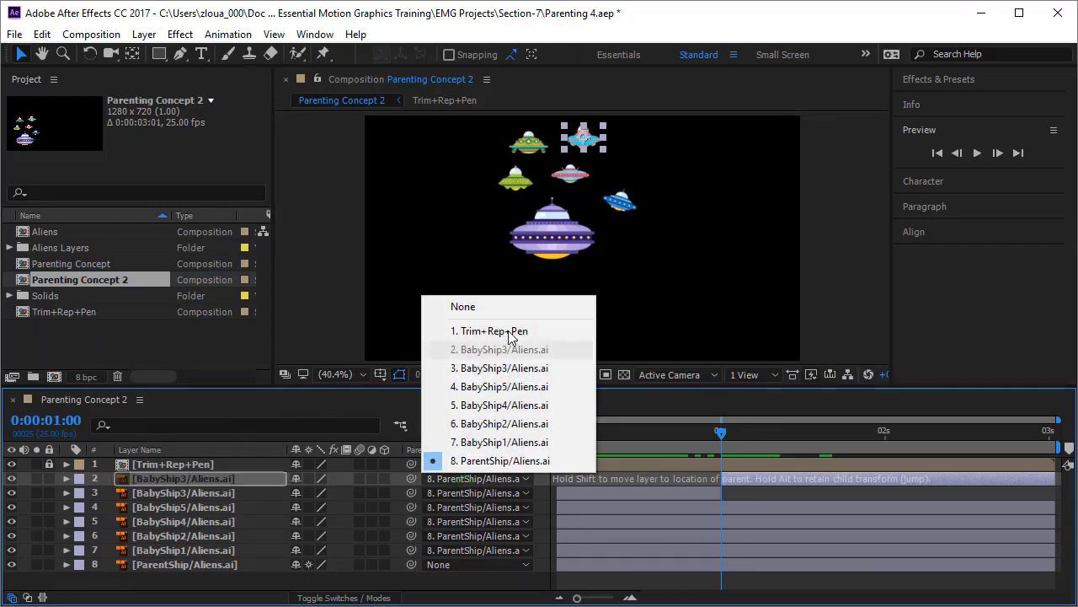
click(462, 307)
key(Page_Up)
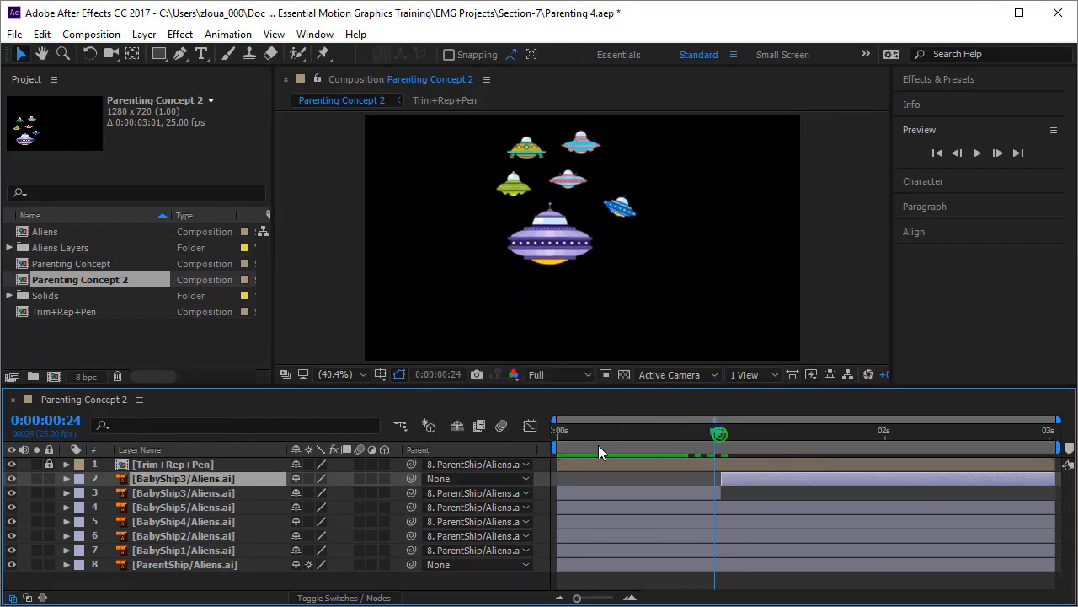
key(space)
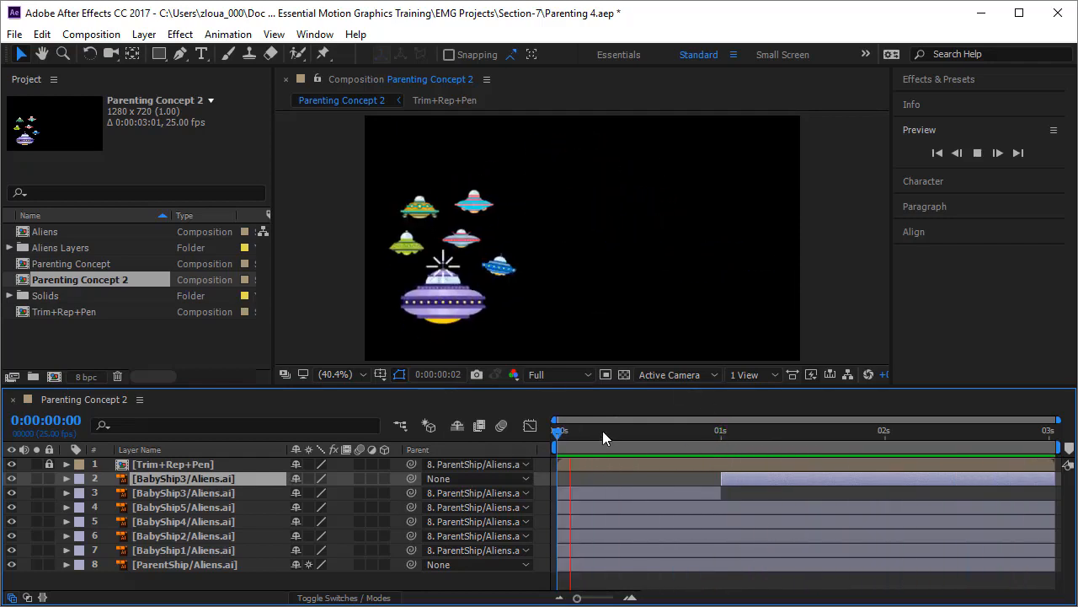
- Add Position and Rotation keyframes at 0:00:01:00 to the unparented BabyShip3 segment
drag(558, 429, 721, 442)
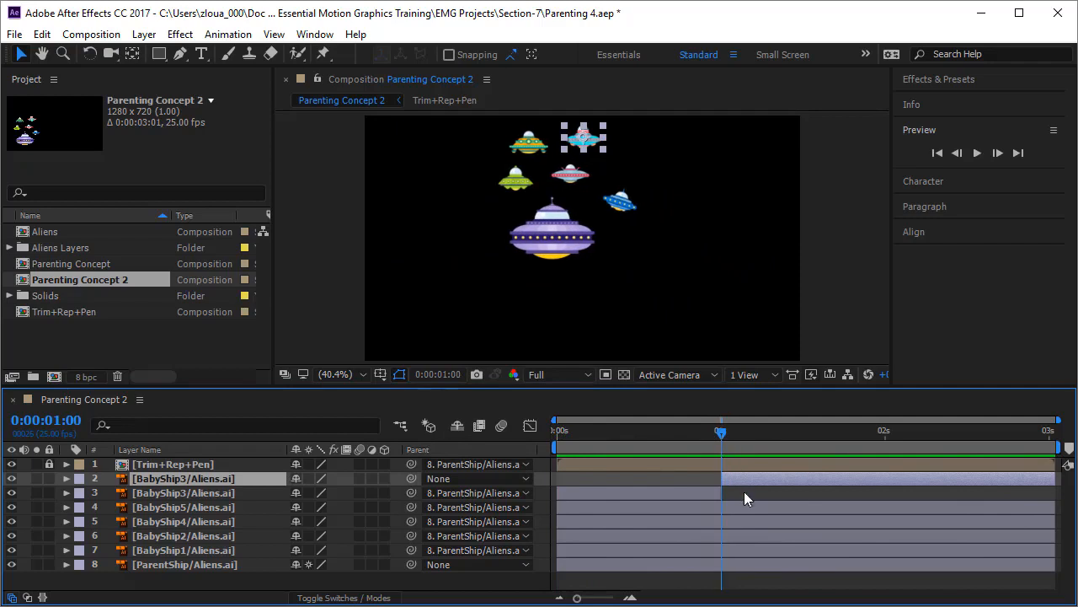
key(p)
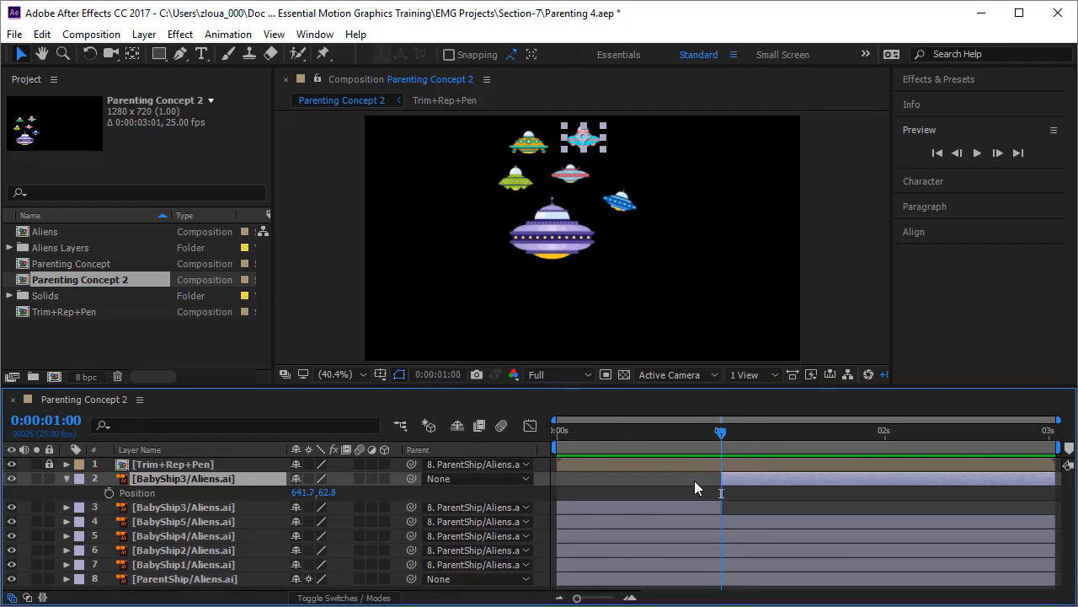
key(shift+r)
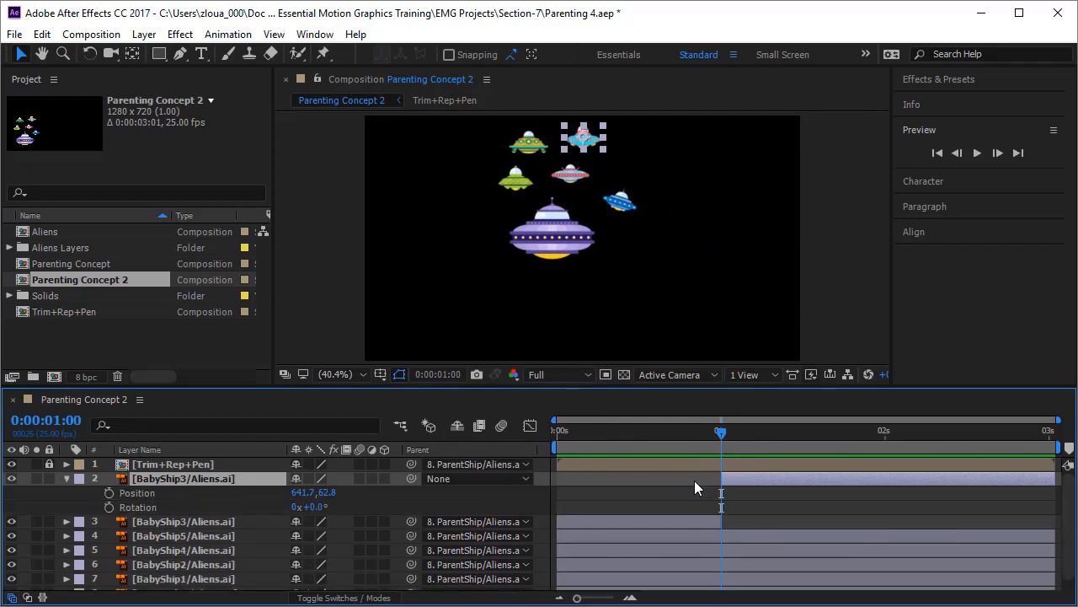
click(109, 493)
click(109, 507)
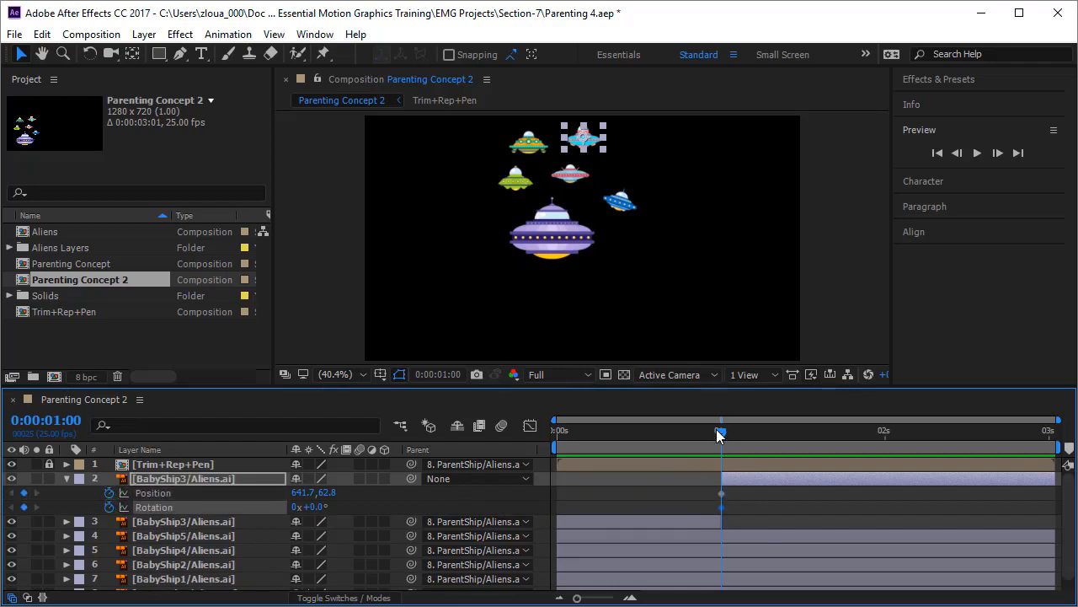
- At 0:00:01:16, move the unparented BabyShip3 to about 214, 578, curve its motion path into an S shape, and set Rotation to 28°
drag(722, 434, 824, 444)
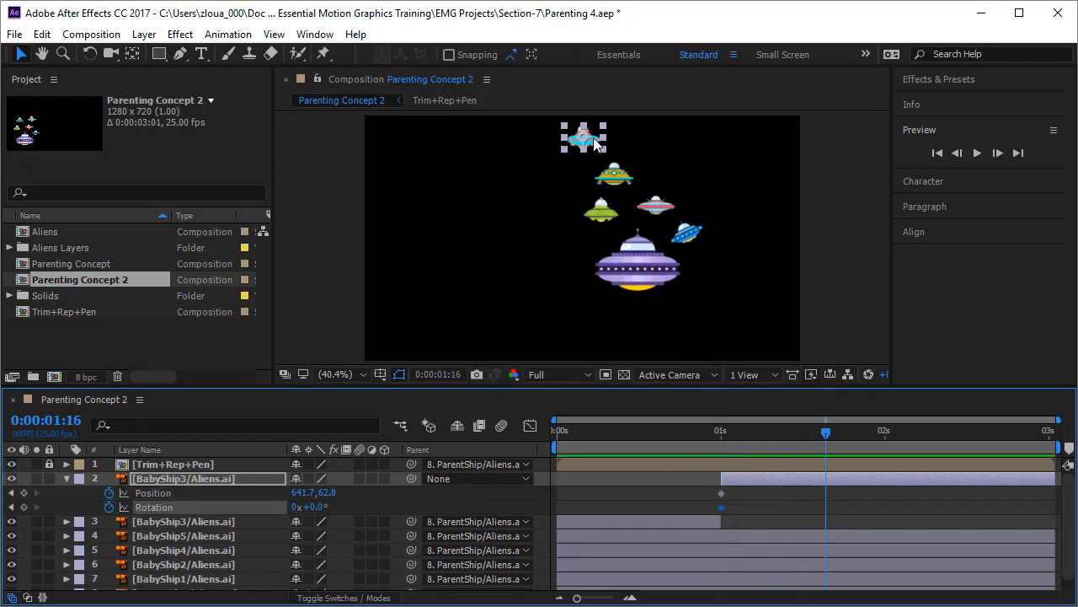
drag(594, 143, 441, 194)
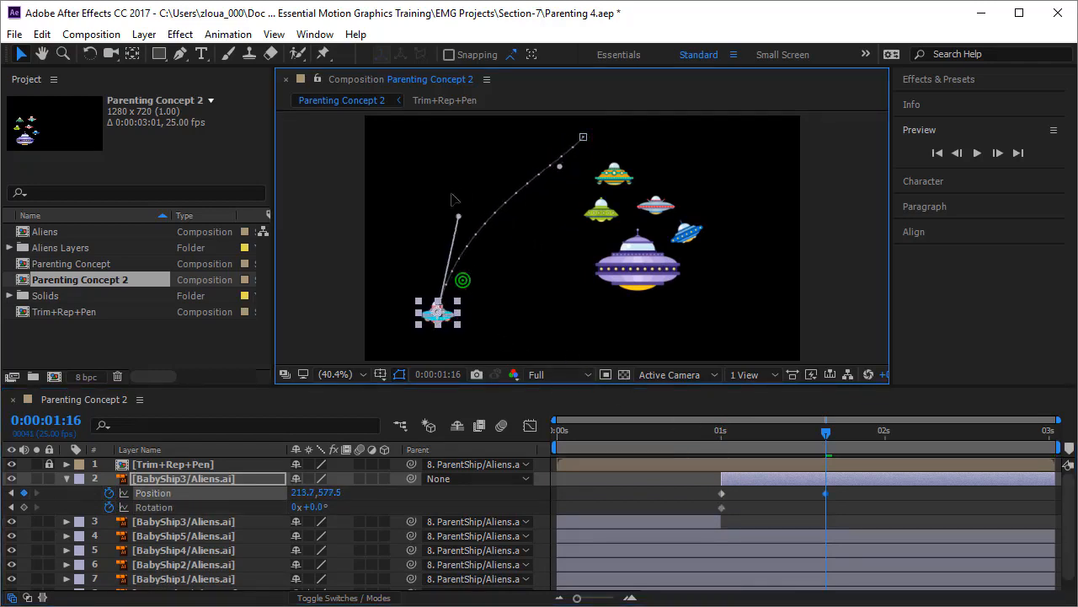
drag(583, 137, 544, 201)
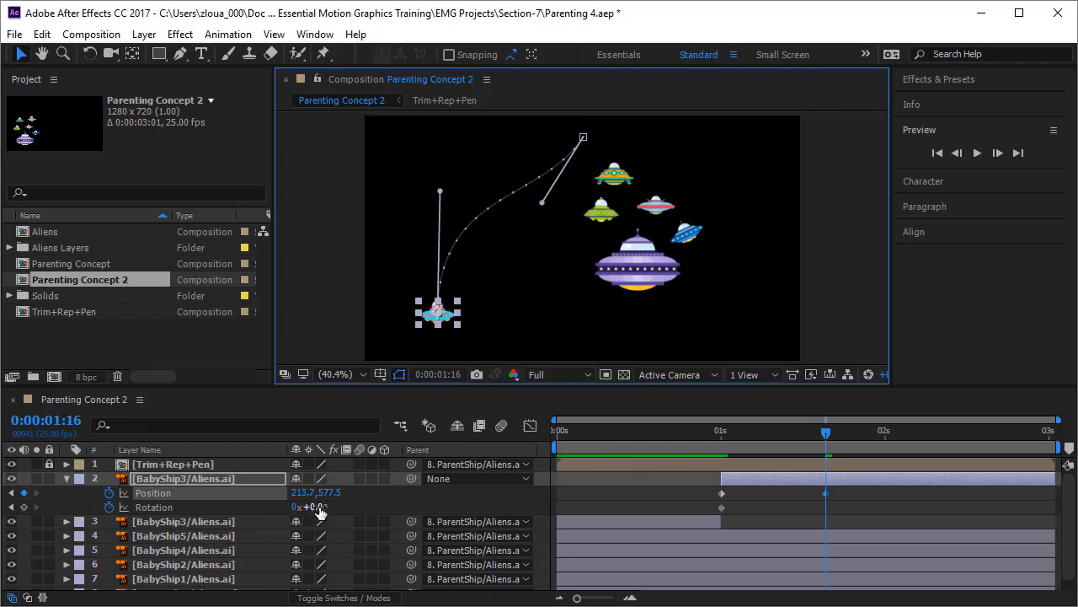
drag(314, 506, 347, 509)
- At 0:00:02:10, move the unparented BabyShip3 to about 1114, 152 and set its Rotation to -32°
drag(821, 447, 952, 447)
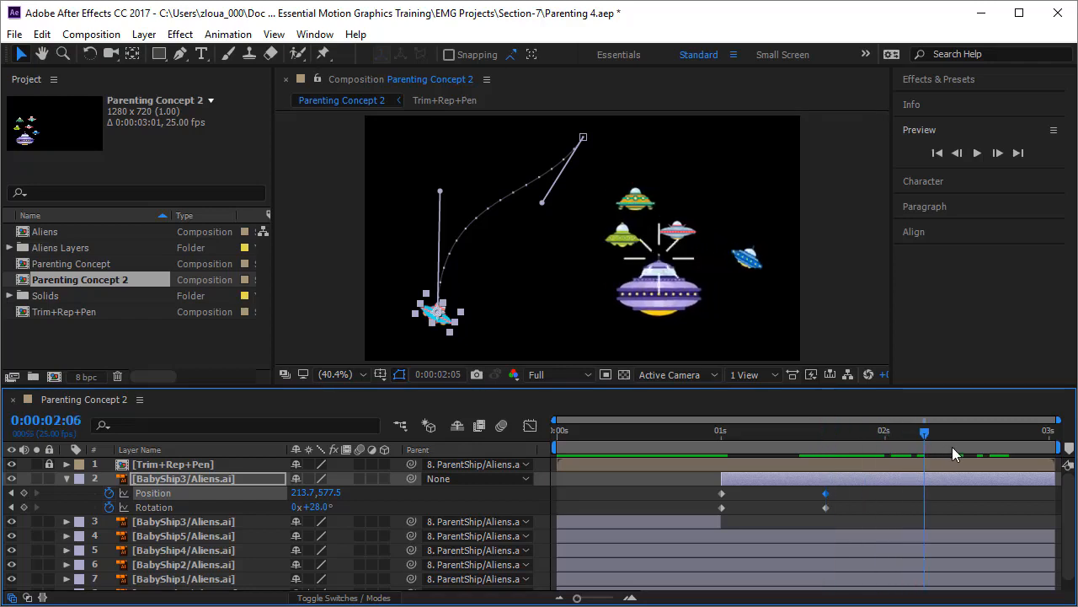
drag(438, 316, 743, 166)
click(318, 506)
drag(318, 506, 274, 516)
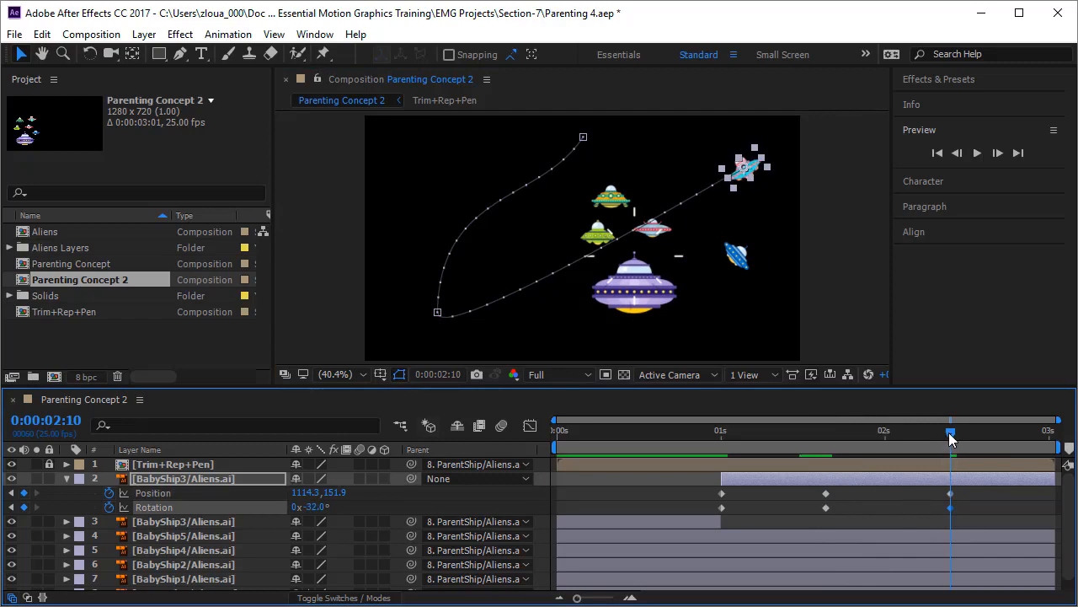
- On the composition's last frame, move BabyShip3 beyond the lower right of the frame, and preview the animation from the start
drag(951, 435, 1071, 444)
drag(754, 185, 860, 276)
drag(1045, 432, 546, 483)
click(594, 507)
key(space)
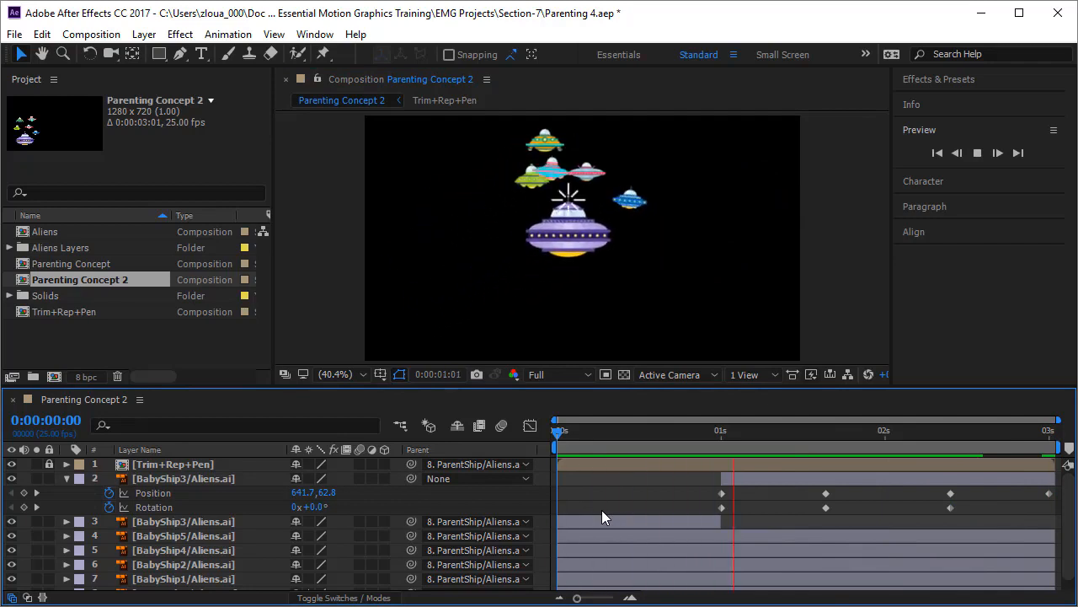
- Move BabyShip3's first Position and Rotation keyframes to about 0:00:01:06 and preview the animation from the start
drag(557, 435, 759, 510)
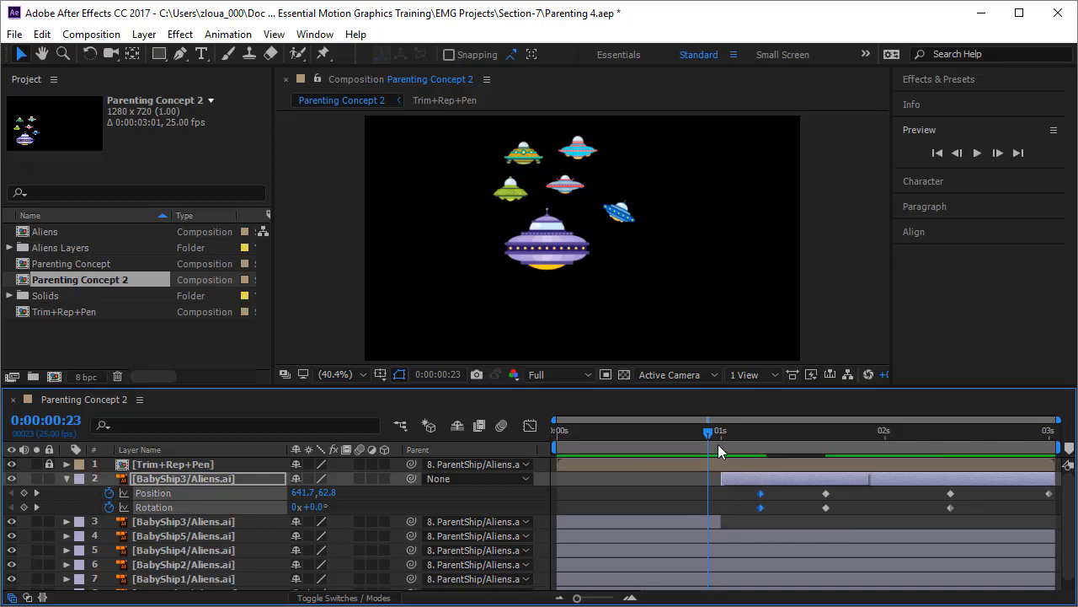
drag(705, 432, 540, 465)
key(space)
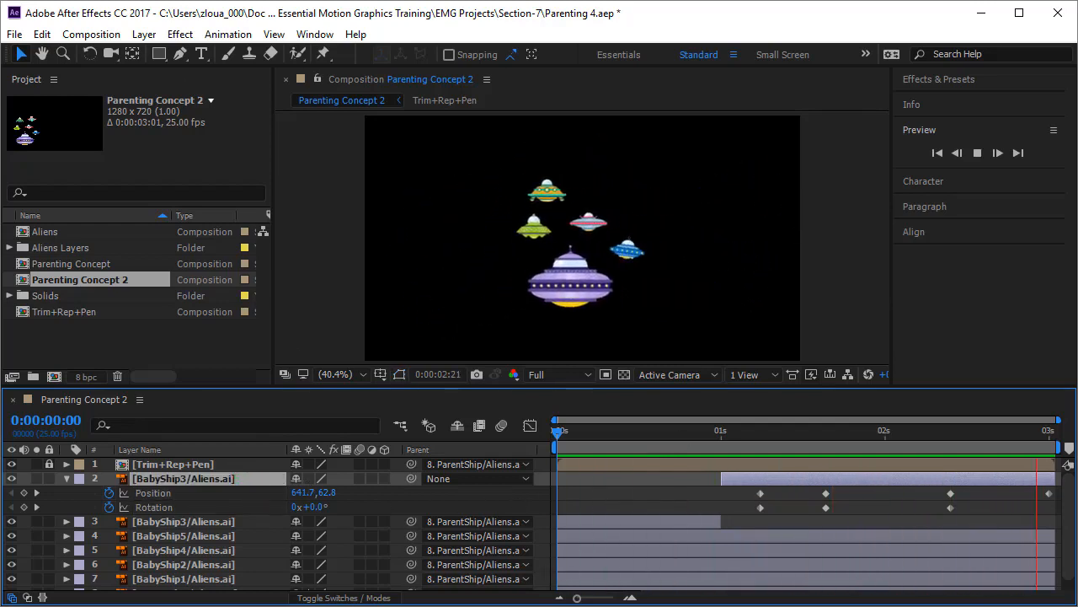
click(41, 33)
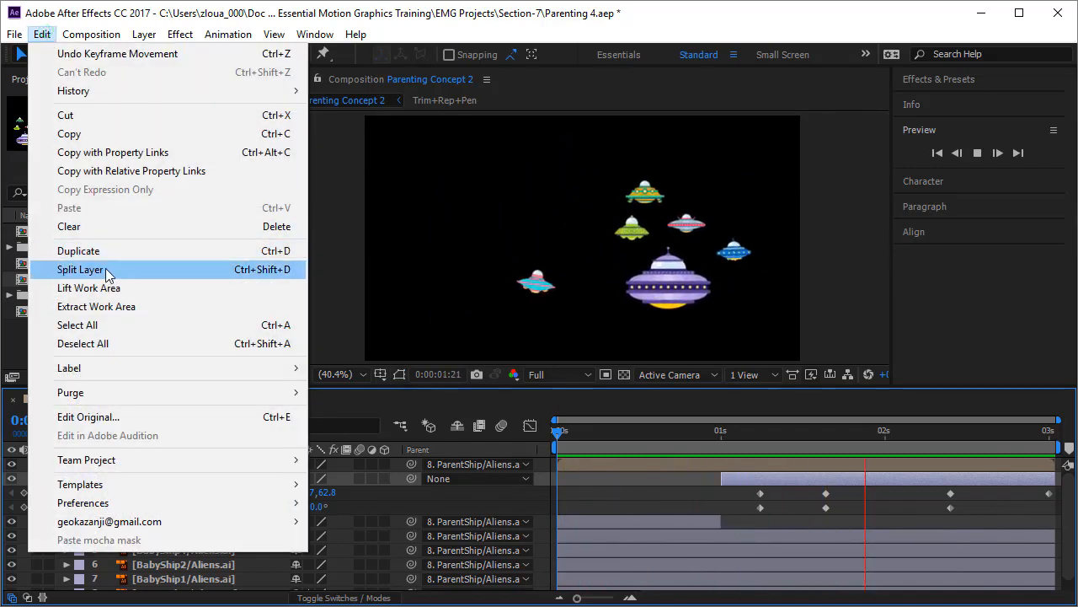
click(609, 492)
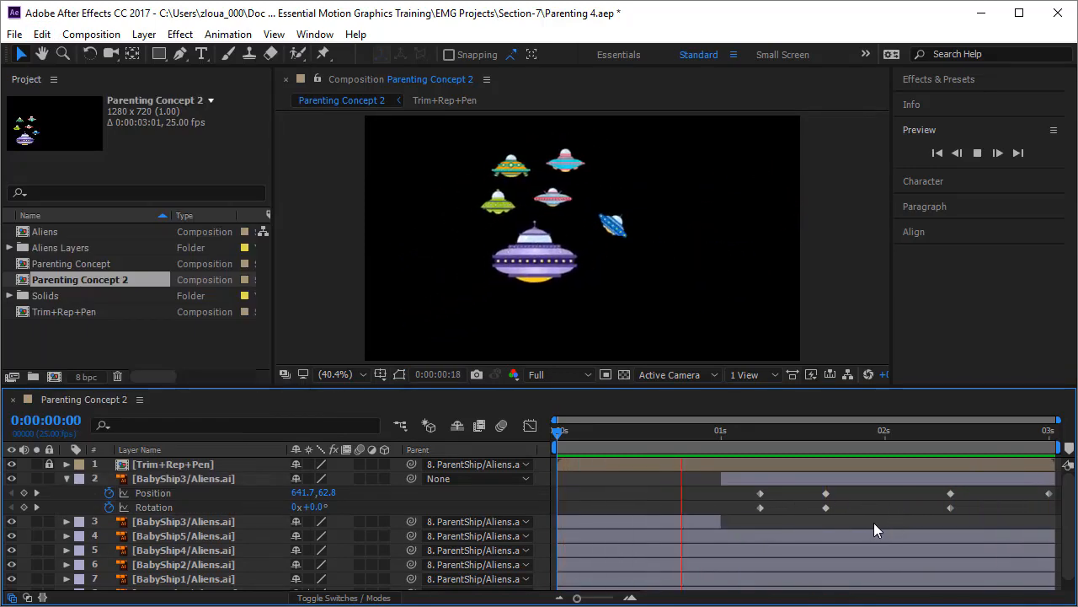